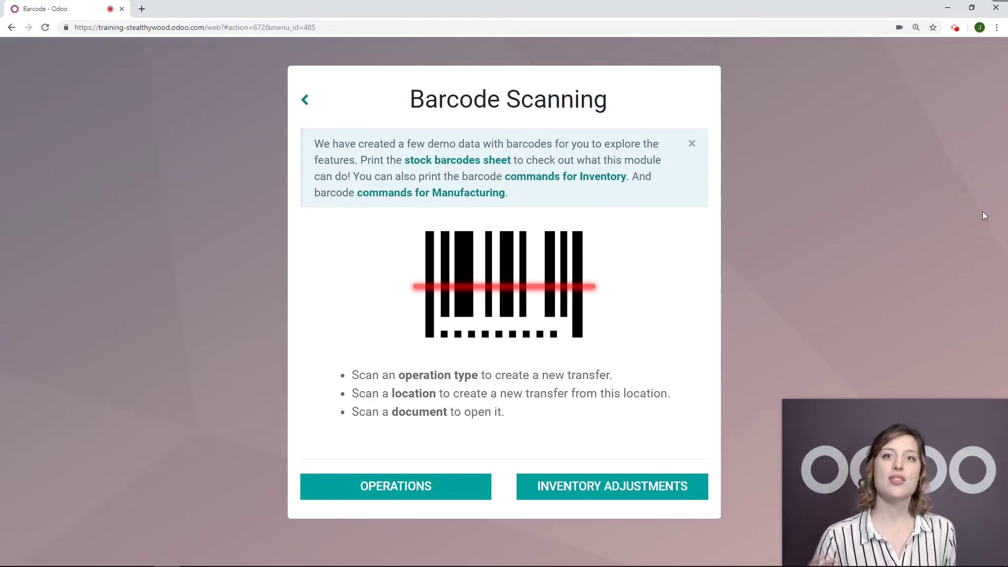
Step: Scan ZEBRA123 until 20 Zebra are counted in WH/Stock (10 expected), then validate the adjustment
{"action": "left_click", "coordinate": [630, 484]}
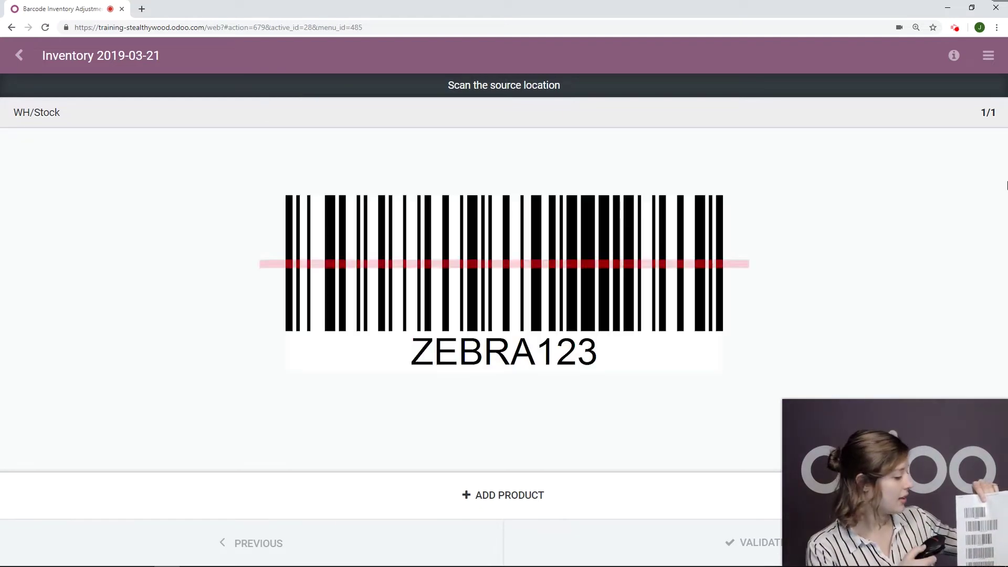
{"action": "type", "text": "ZEBRA123"}
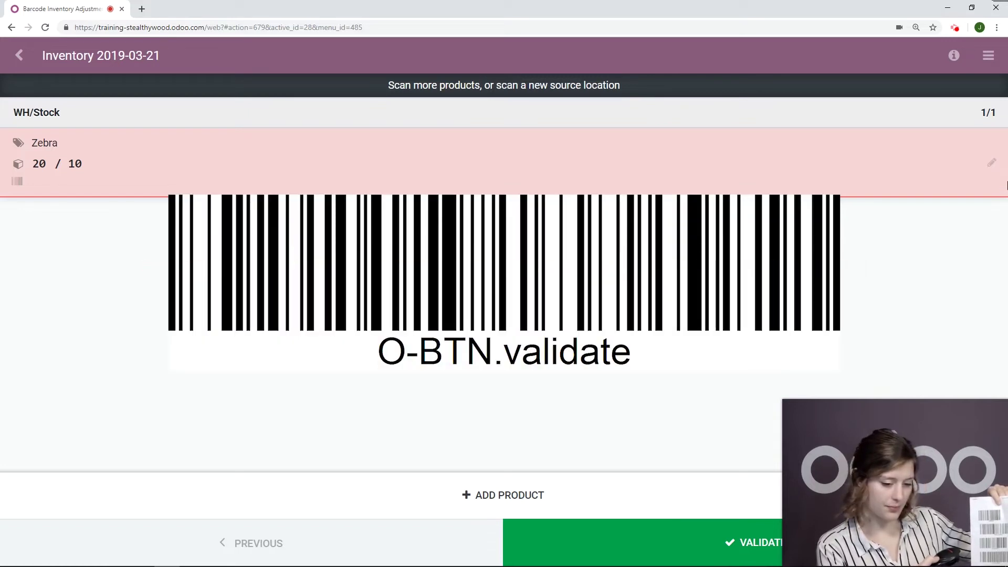
{"action": "type", "text": "O-BTN.validate"}
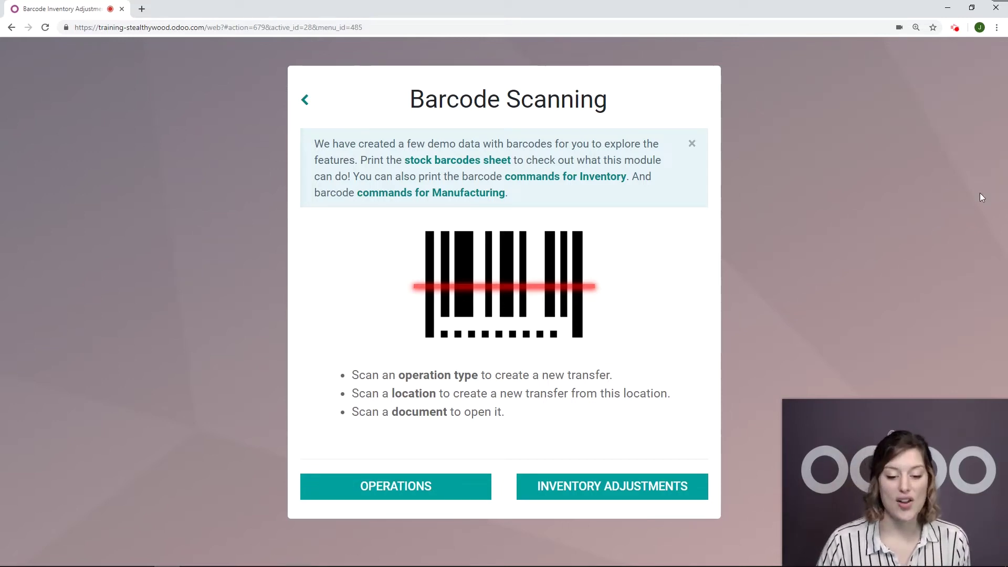
Step: Open the 2019-03-21 WH/Stock adjustment under Inventory > Operations > Inventory Adjustments and review its lines
{"action": "left_click", "coordinate": [304, 100]}
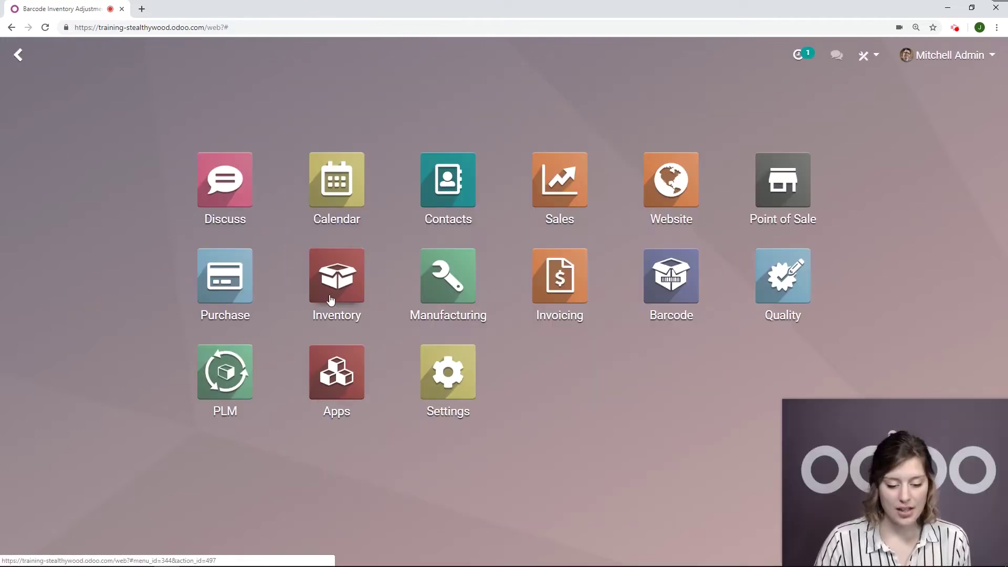
{"action": "left_click", "coordinate": [331, 295]}
{"action": "left_click", "coordinate": [259, 66]}
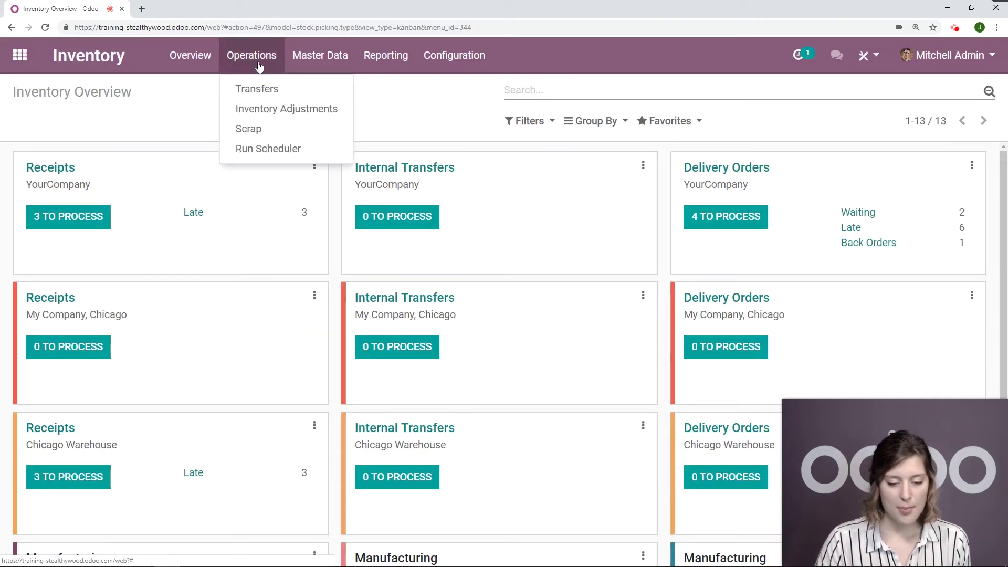
{"action": "left_click", "coordinate": [319, 111]}
{"action": "left_click", "coordinate": [94, 197]}
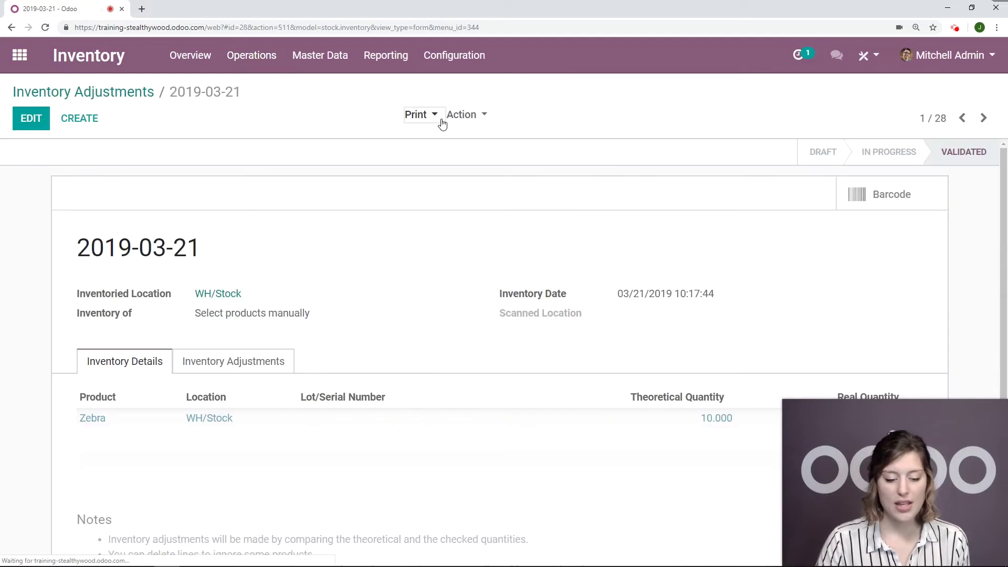
{"action": "scroll", "coordinate": [414, 189], "scroll_direction": "down", "scroll_amount": 1}
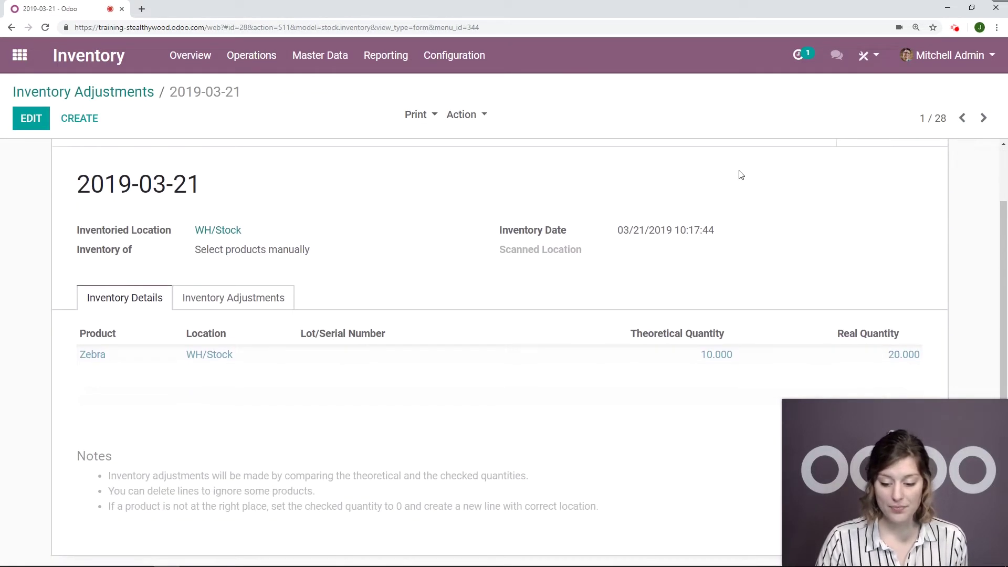
{"action": "scroll", "coordinate": [741, 175], "scroll_direction": "up", "scroll_amount": 1}
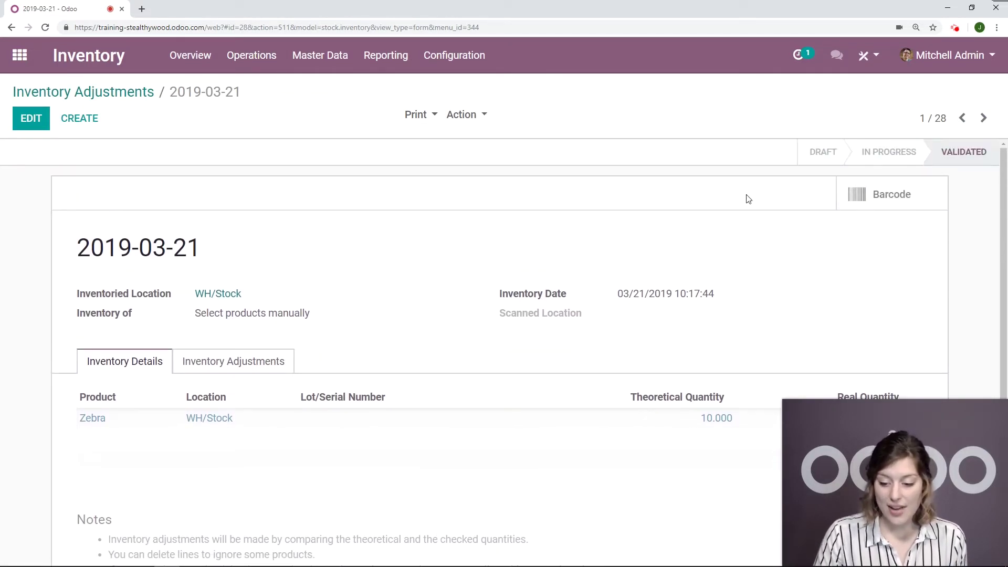
{"action": "scroll", "coordinate": [748, 198], "scroll_direction": "down", "scroll_amount": 1}
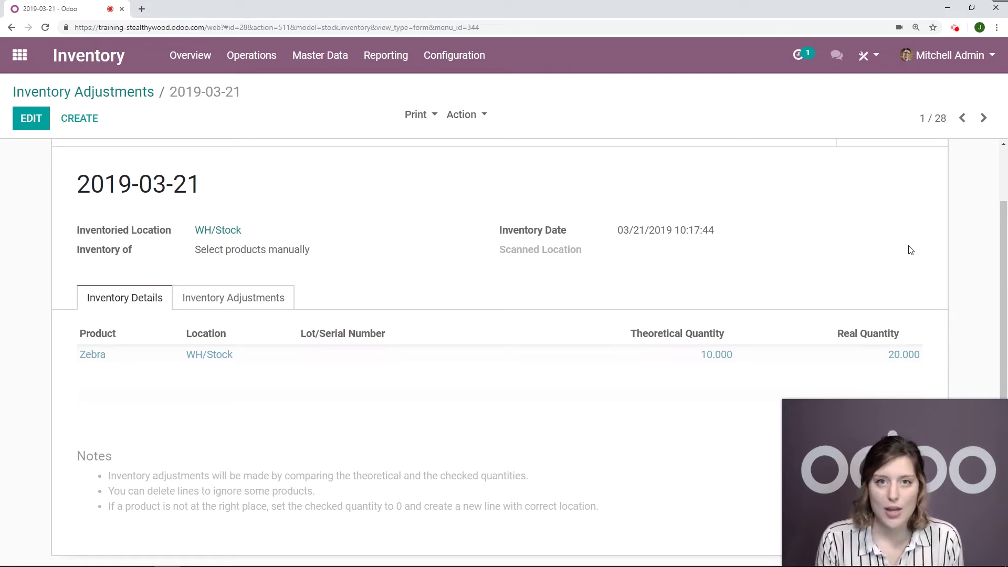
Step: Review the Storage Locations section of the Inventory settings
{"action": "left_click", "coordinate": [454, 56]}
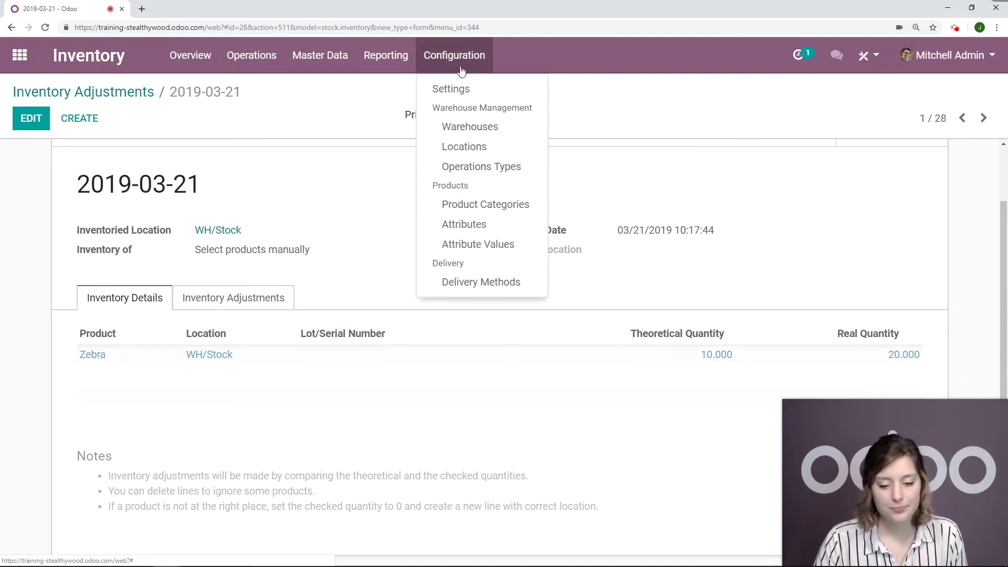
{"action": "left_click", "coordinate": [457, 90]}
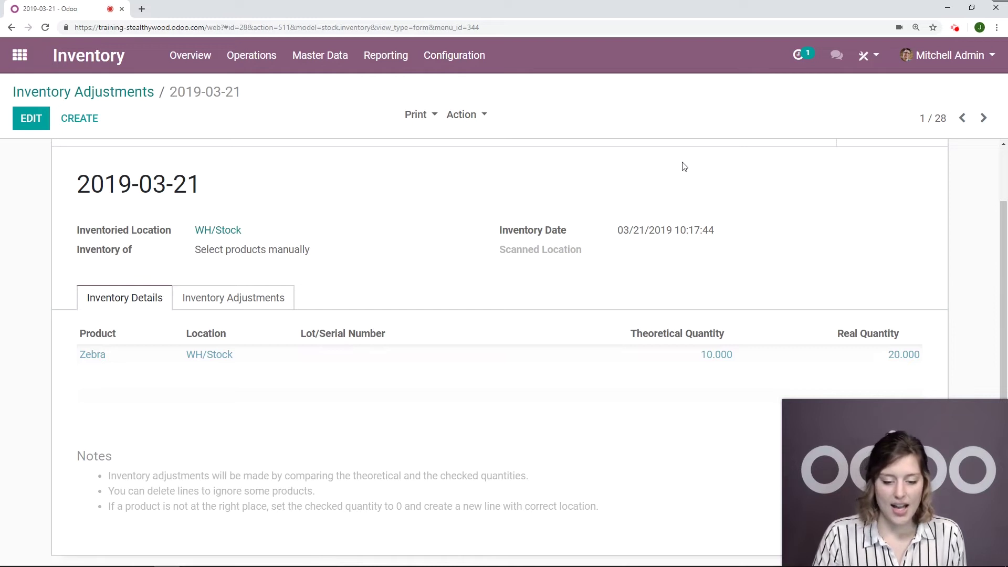
{"action": "scroll", "coordinate": [519, 283], "scroll_direction": "down", "scroll_amount": 15}
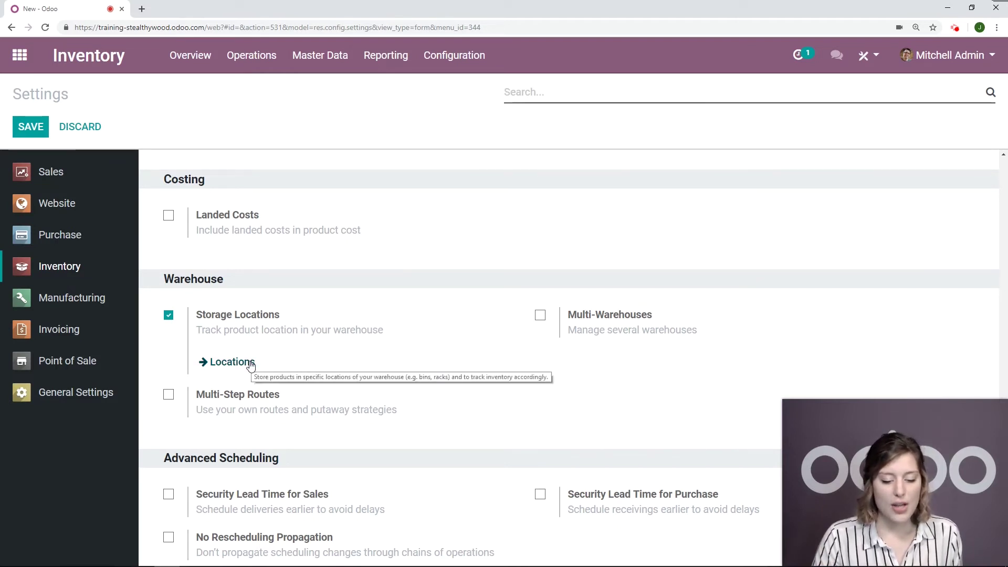
Step: Check the barcodes on the WH/Stock, Shelf 1 and Shelf 2 location records
{"action": "left_click", "coordinate": [470, 69]}
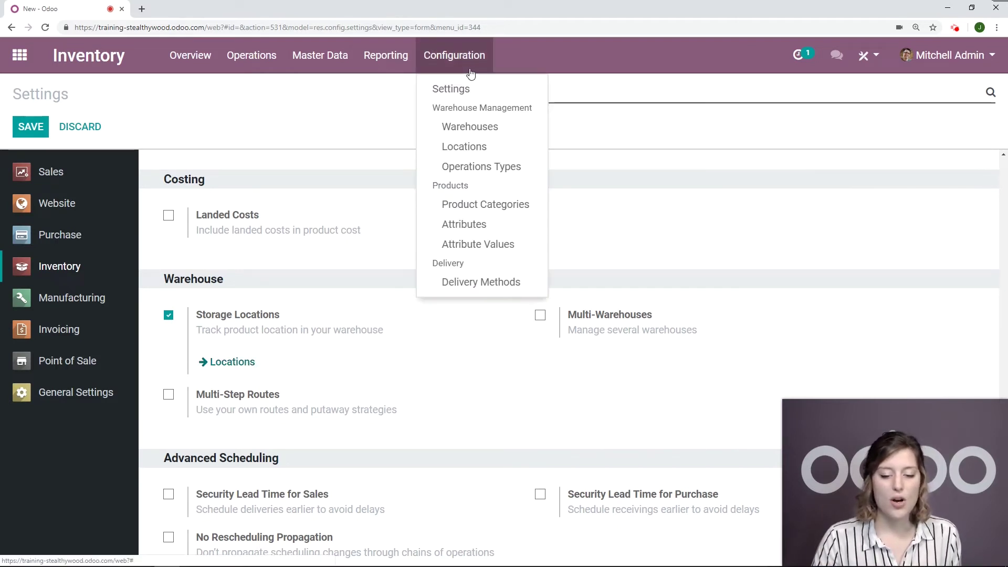
{"action": "left_click", "coordinate": [481, 147]}
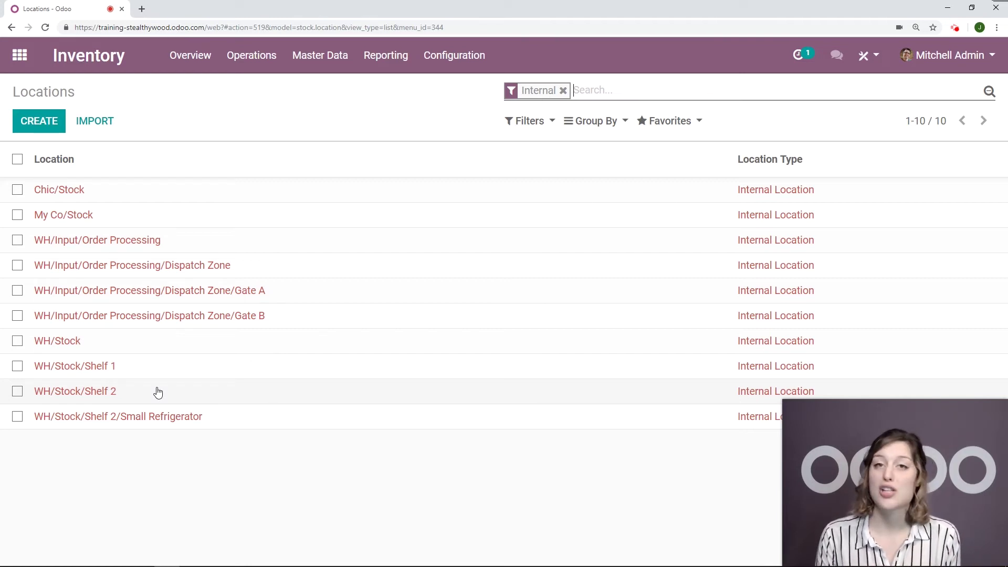
{"action": "left_click", "coordinate": [115, 346]}
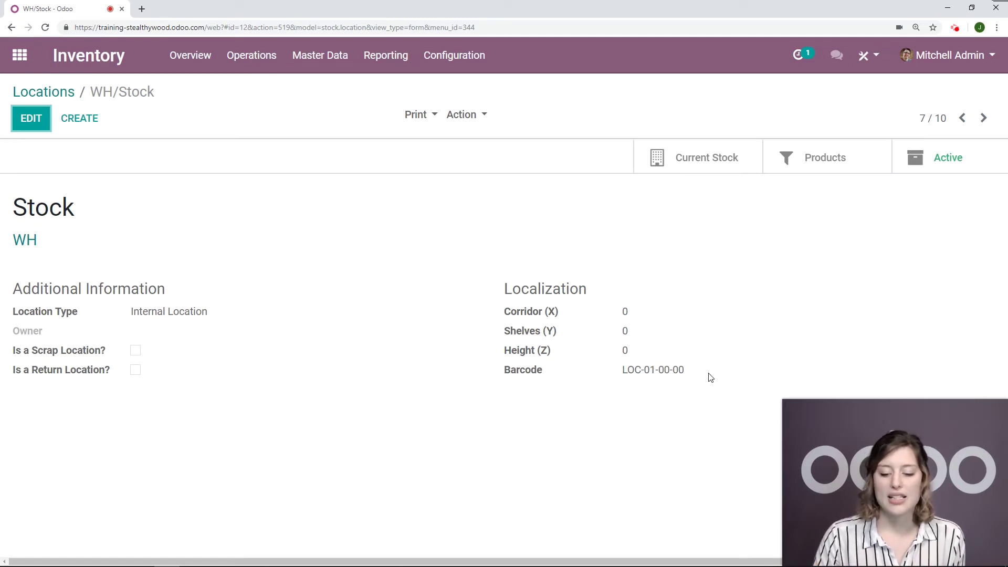
{"action": "left_click", "coordinate": [983, 119]}
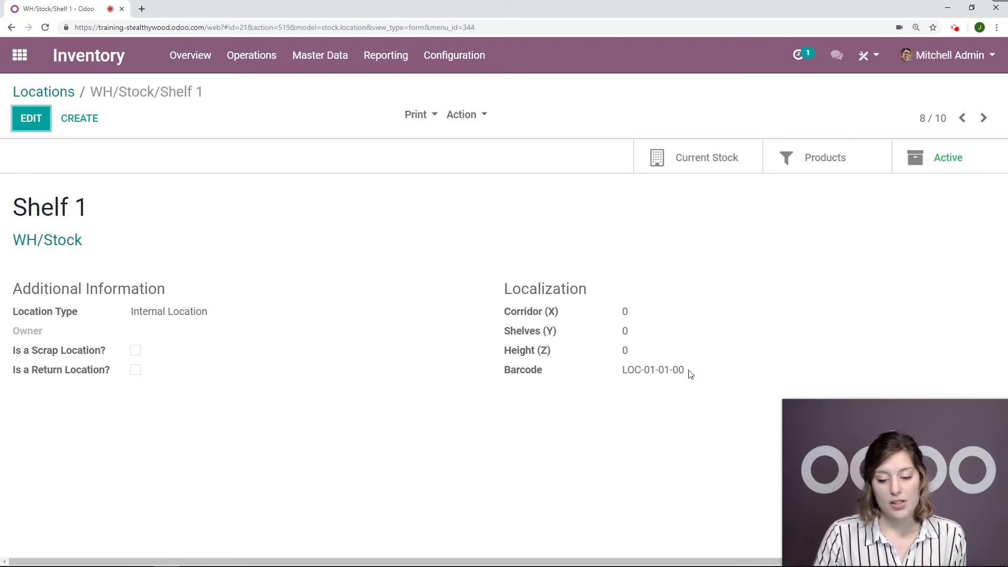
{"action": "left_click", "coordinate": [984, 118]}
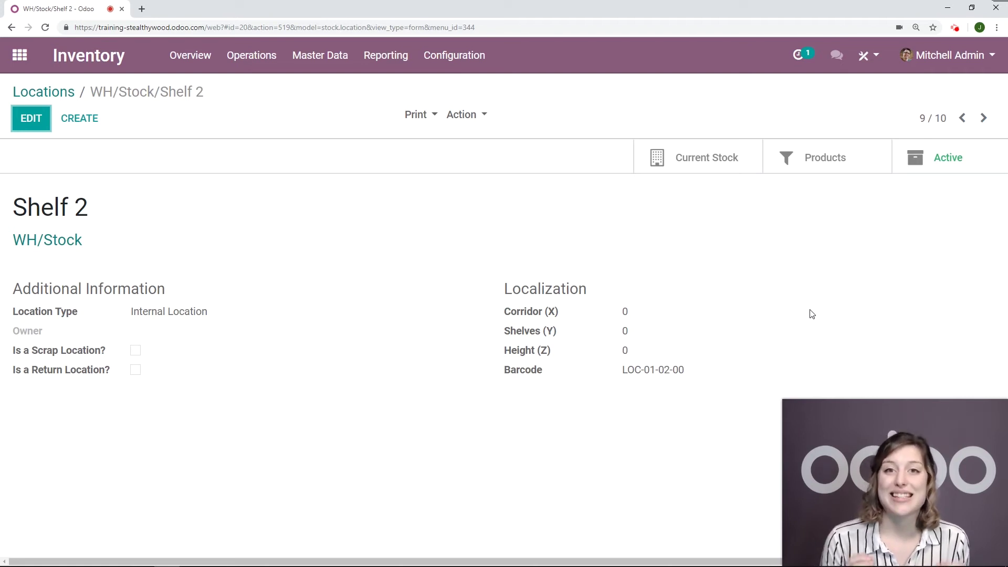
Step: Start a Barcode transfer from WH/Stock by scanning LOC-01-00-00
{"action": "left_click", "coordinate": [20, 55]}
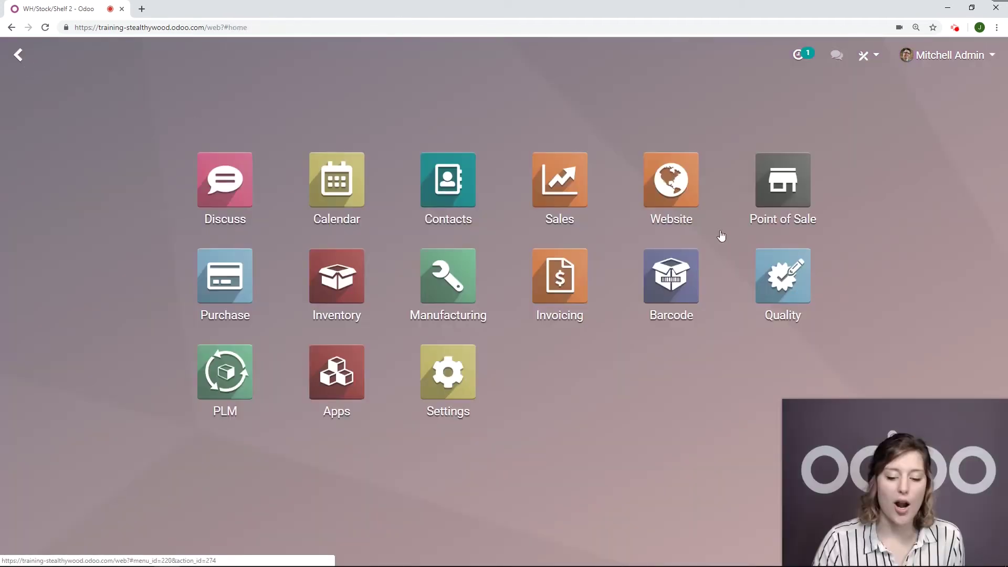
{"action": "left_click", "coordinate": [677, 304]}
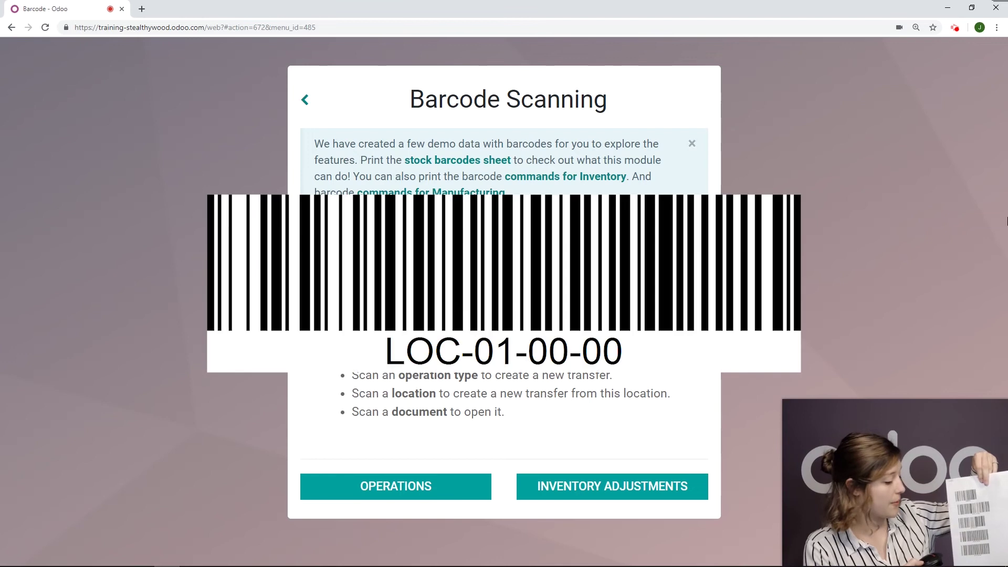
{"action": "type", "text": "LOC-01-00-00"}
{"action": "key", "text": "Return"}
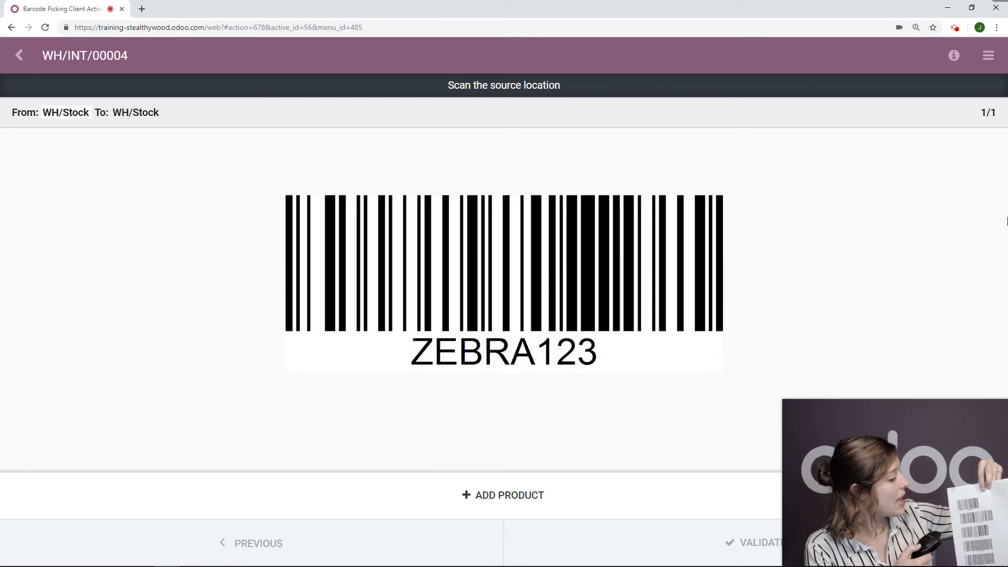
Step: Add the Zebra units to the transfer by scanning ZEBRA123 repeatedly
{"action": "type", "text": "ZEBRA123"}
{"action": "key", "text": "Return"}
{"action": "type", "text": "ZEBRA123"}
{"action": "key", "text": "Return"}
{"action": "type", "text": "ZEBRA123"}
{"action": "key", "text": "Return"}
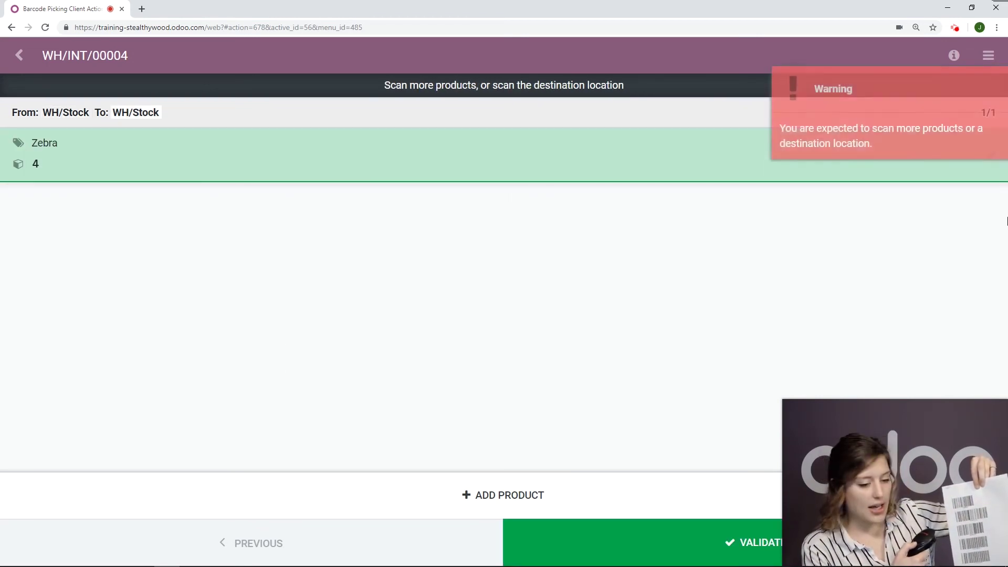
{"action": "type", "text": "ZEBRA123"}
{"action": "key", "text": "Return"}
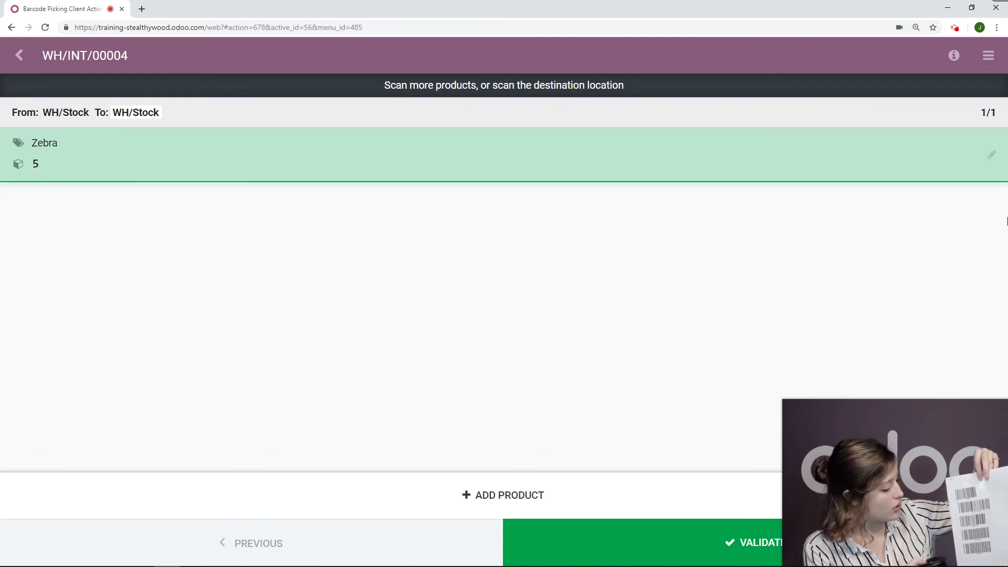
Step: Set WH/Stock/Shelf 2 (LOC-01-02-00) as destination, validate the transfer, and return home
{"action": "type", "text": "LOC-01-02-00"}
{"action": "key", "text": "Return"}
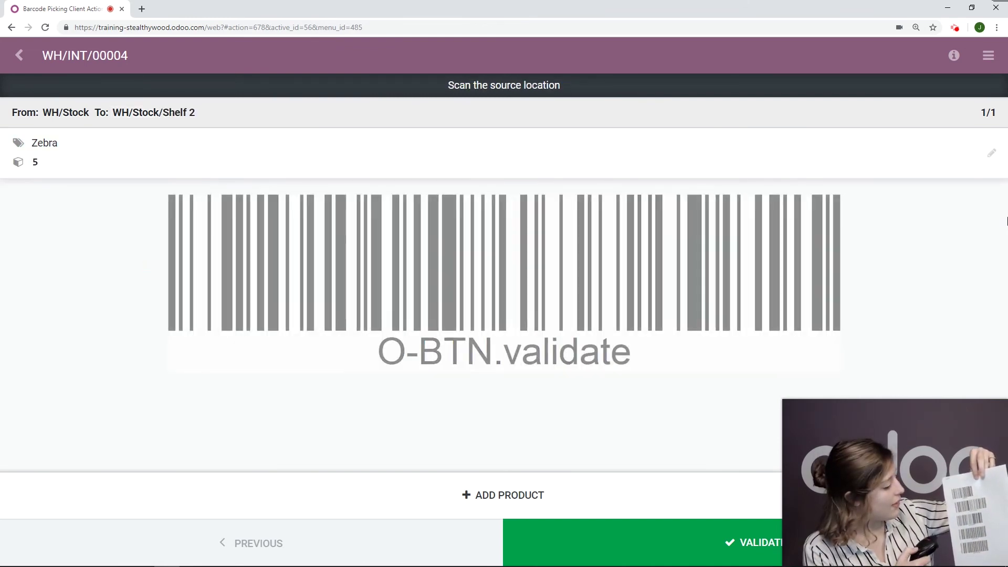
{"action": "type", "text": "O-BTN.validate"}
{"action": "key", "text": "Return"}
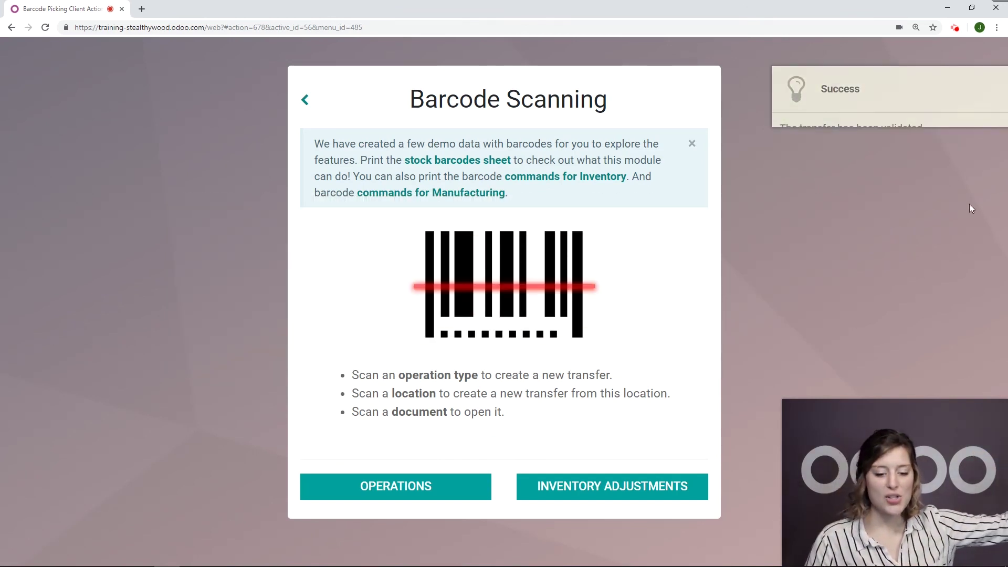
{"action": "left_click", "coordinate": [304, 102]}
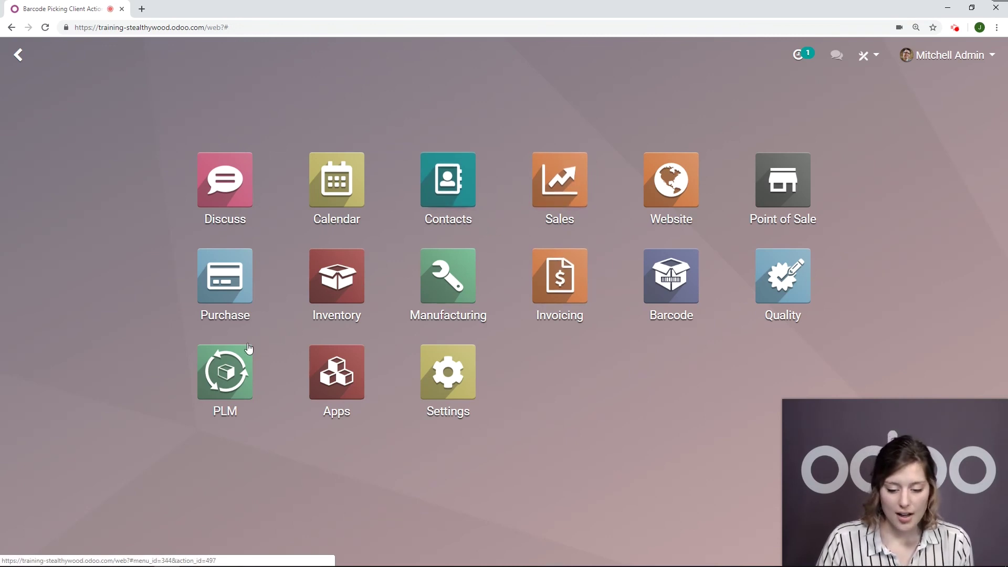
Step: Search the products for 'zeb', open Zebra, and show its On Hand stock per location
{"action": "left_click", "coordinate": [337, 278]}
{"action": "left_click", "coordinate": [309, 59]}
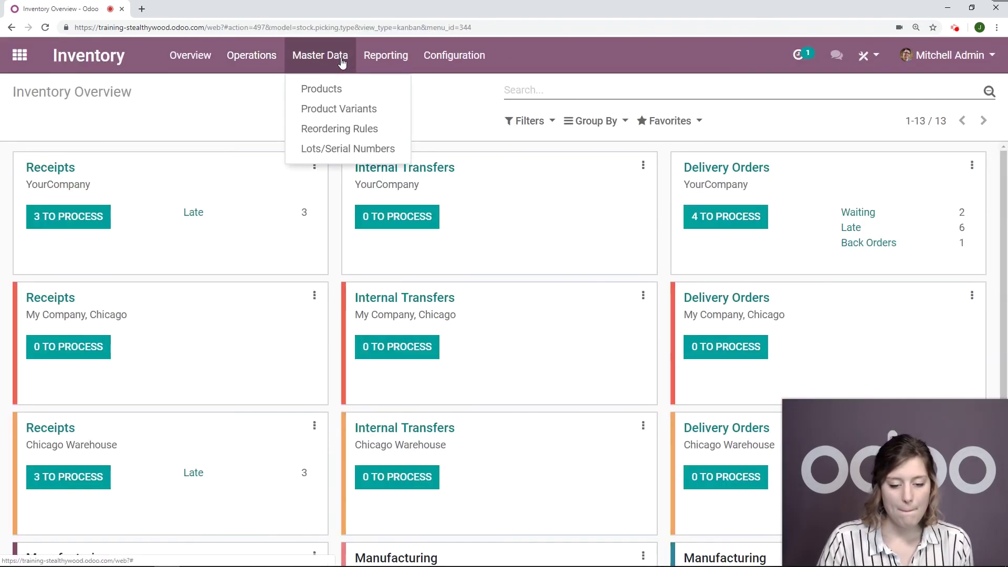
{"action": "left_click", "coordinate": [380, 93]}
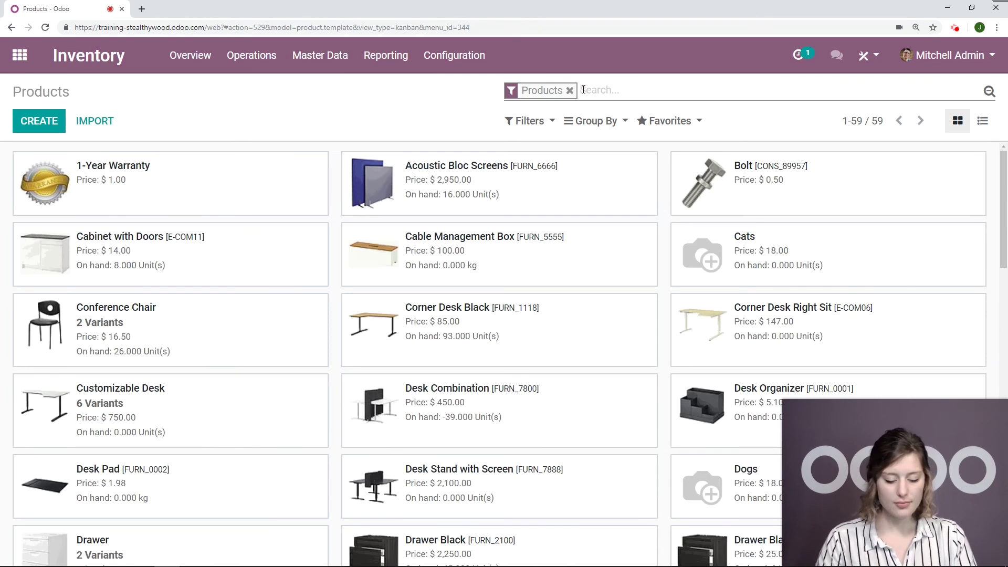
{"action": "type", "text": "zeb"}
{"action": "key", "text": "Return"}
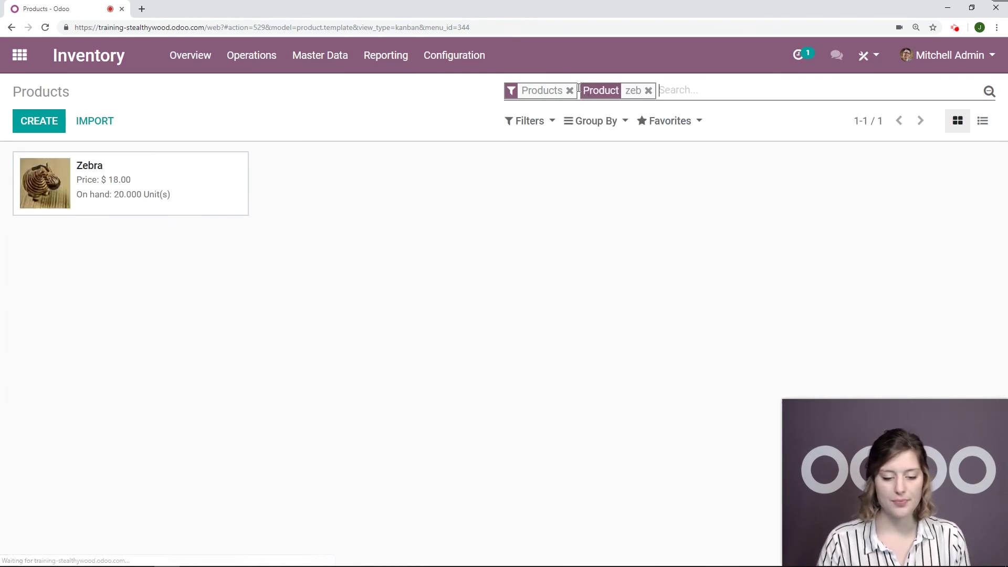
{"action": "left_click", "coordinate": [143, 173]}
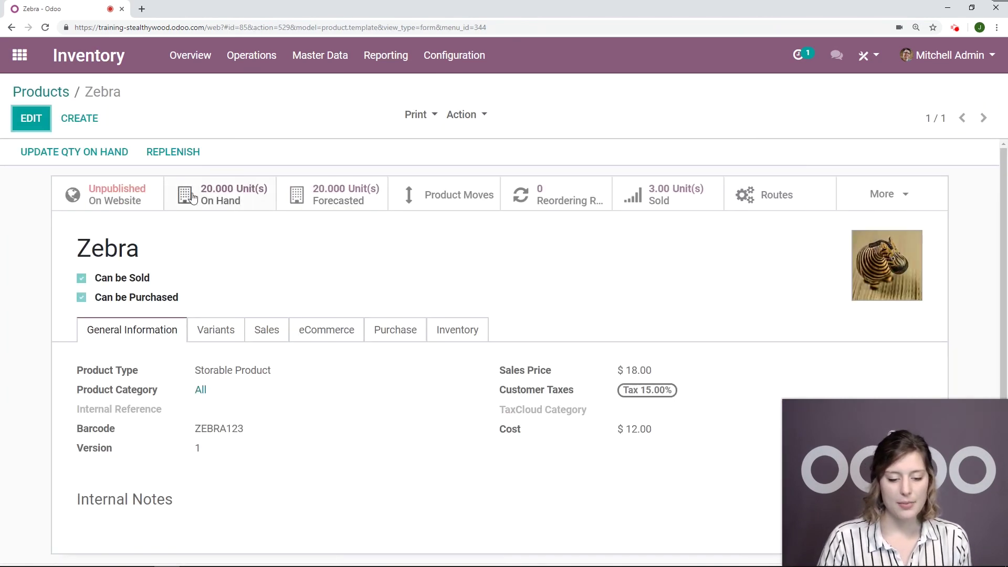
{"action": "left_click", "coordinate": [224, 209]}
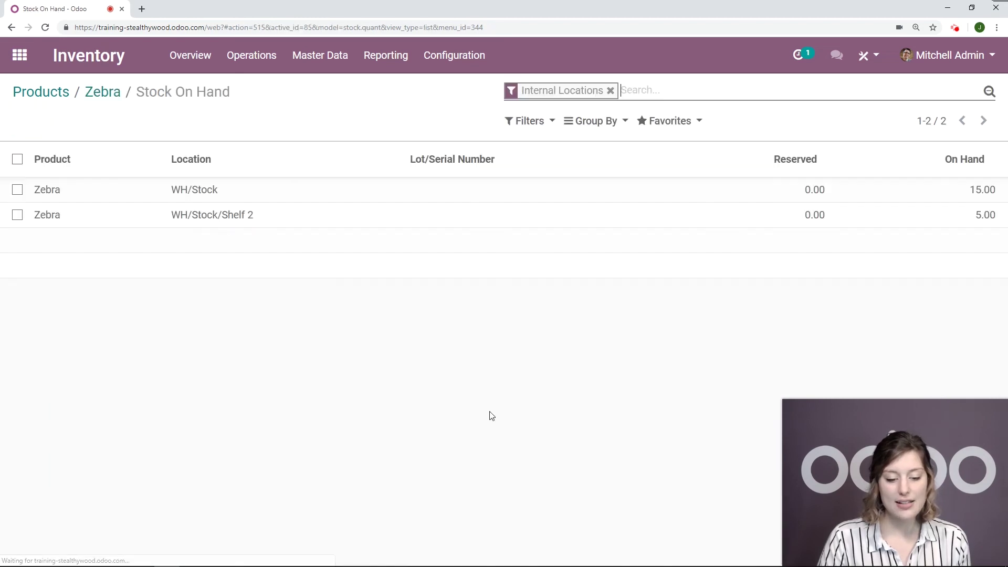